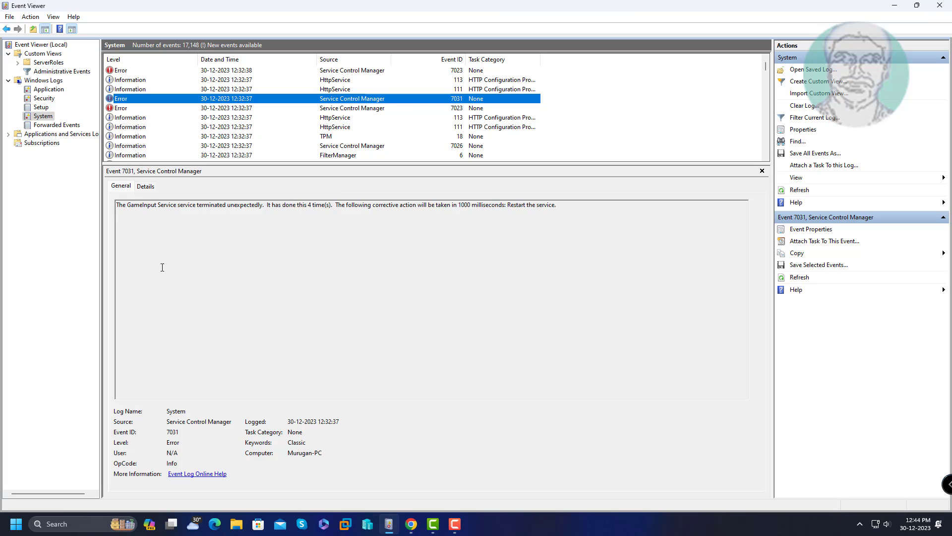
# - Select and read the event 7031 GameInput Service crash description in the General tab
pyautogui.moveTo(119, 209); pyautogui.dragTo(505, 205)
pyautogui.tripleClick(571, 206)
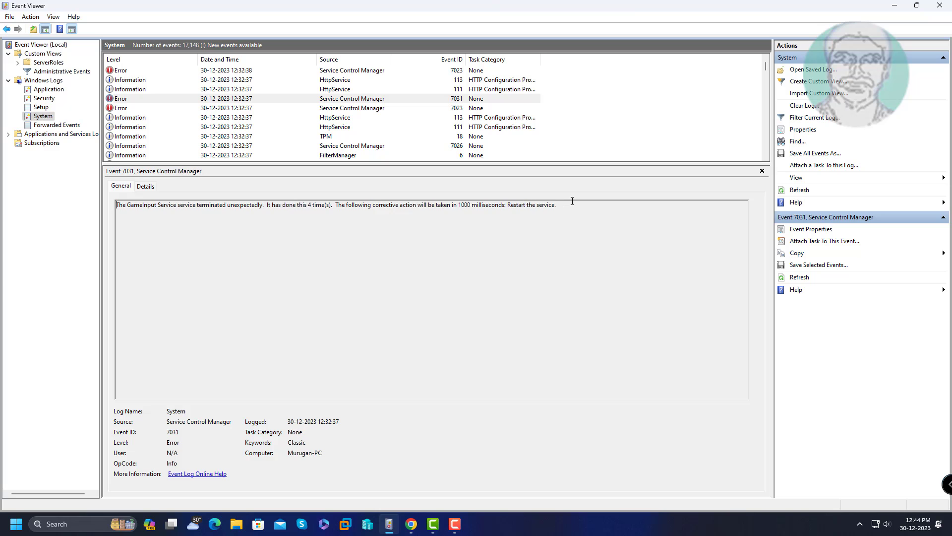
pyautogui.click(615, 277)
pyautogui.press('super+d')
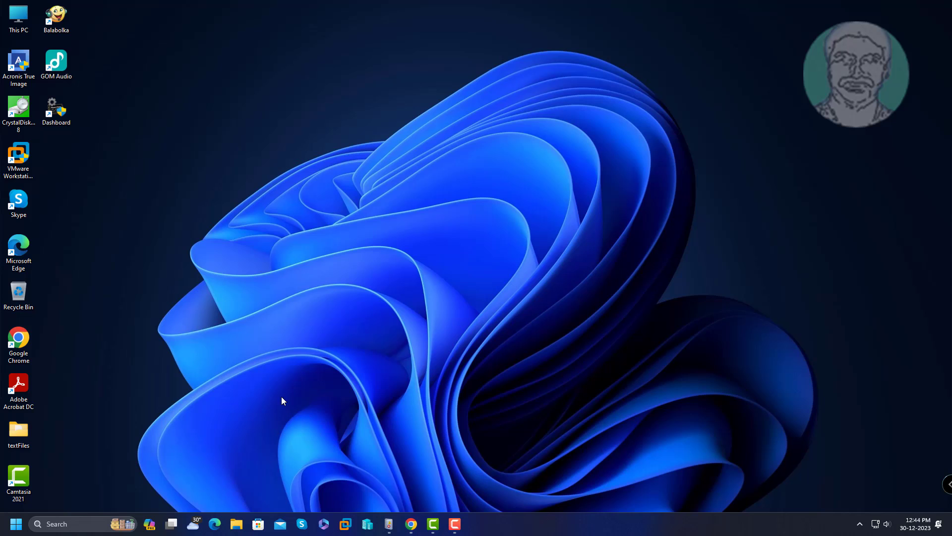
pyautogui.rightClick(561, 517)
pyautogui.click(564, 480)
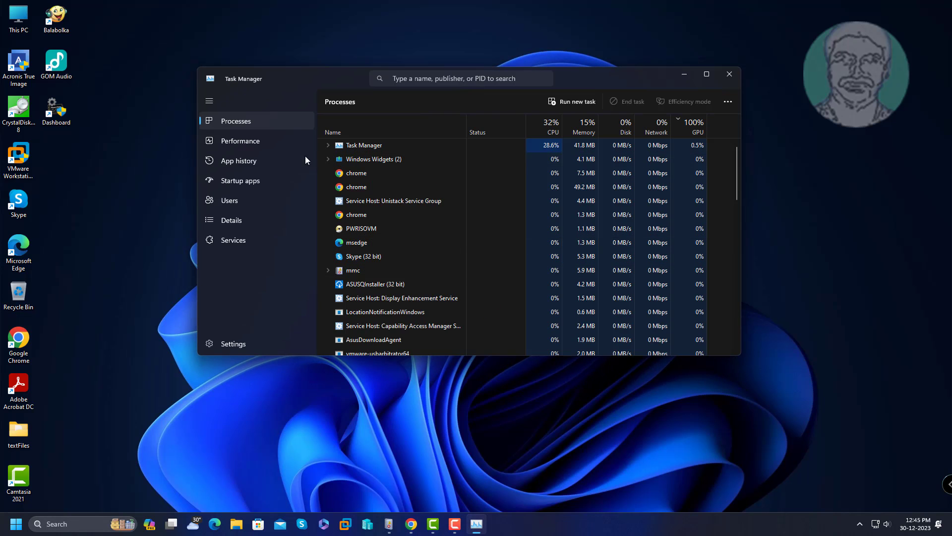
pyautogui.click(235, 239)
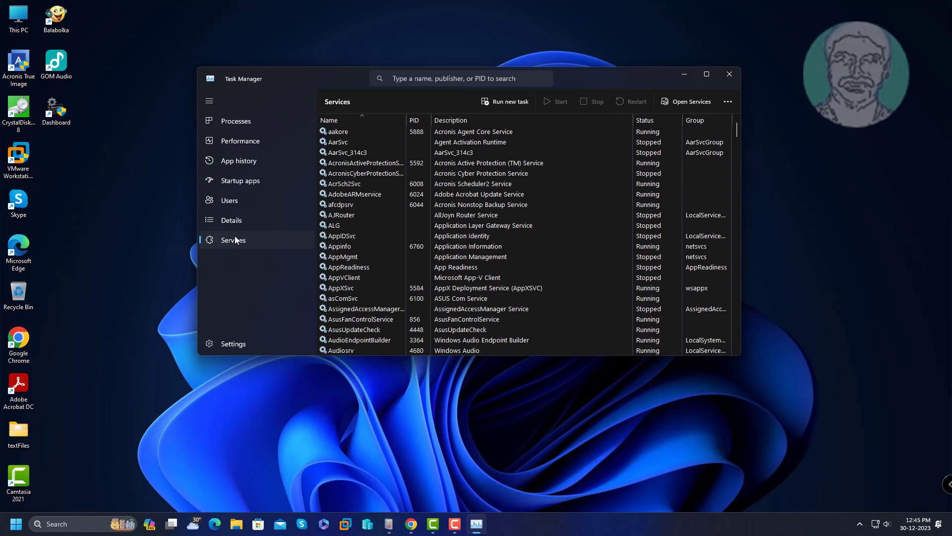
pyautogui.click(339, 204)
pyautogui.press('g')
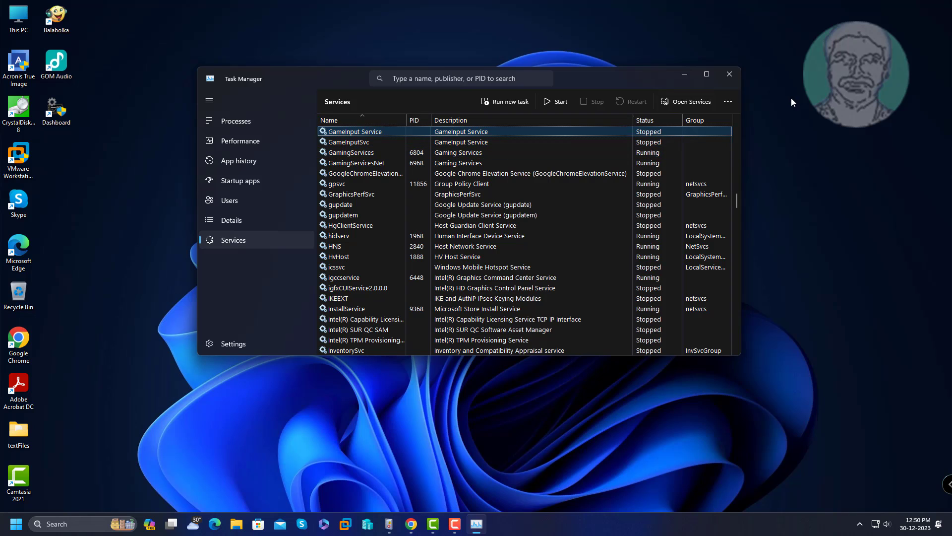
pyautogui.click(729, 73)
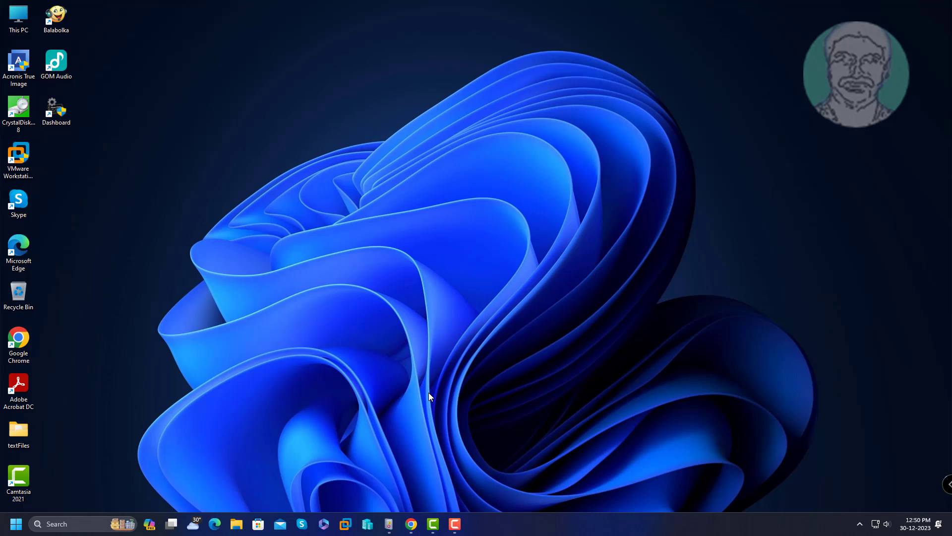
# - Browse File Explorer to C:\Program Files (x86)\Microsoft GameInput, showing its x64 and x86 folders
pyautogui.click(236, 527)
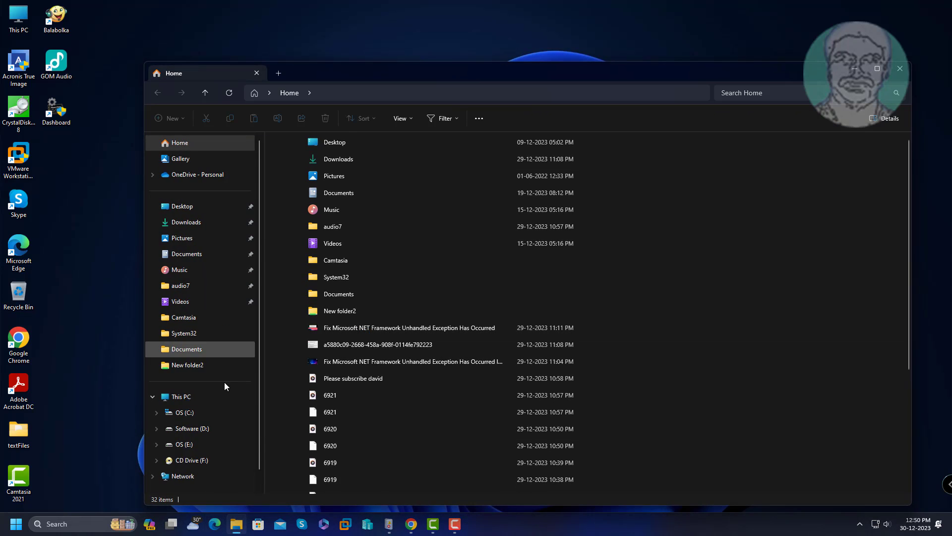
pyautogui.click(184, 412)
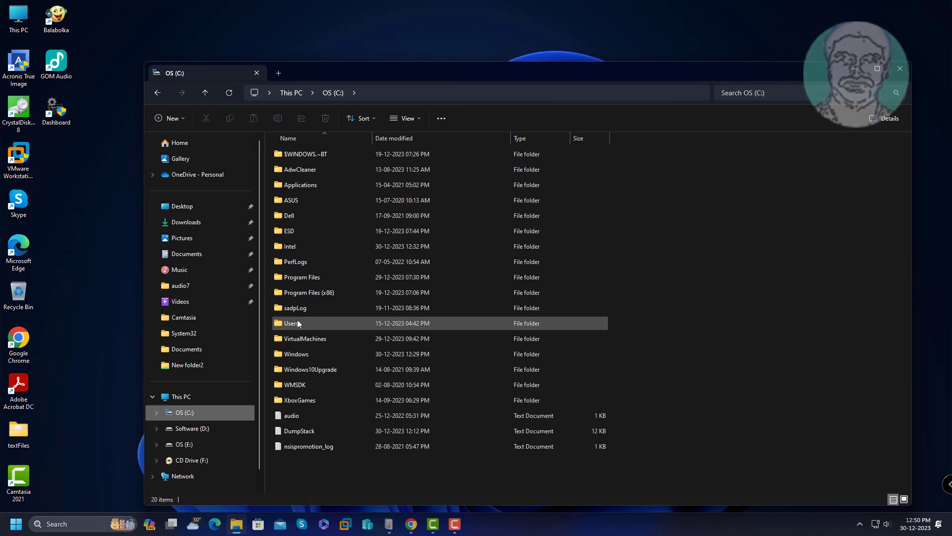
pyautogui.doubleClick(309, 293)
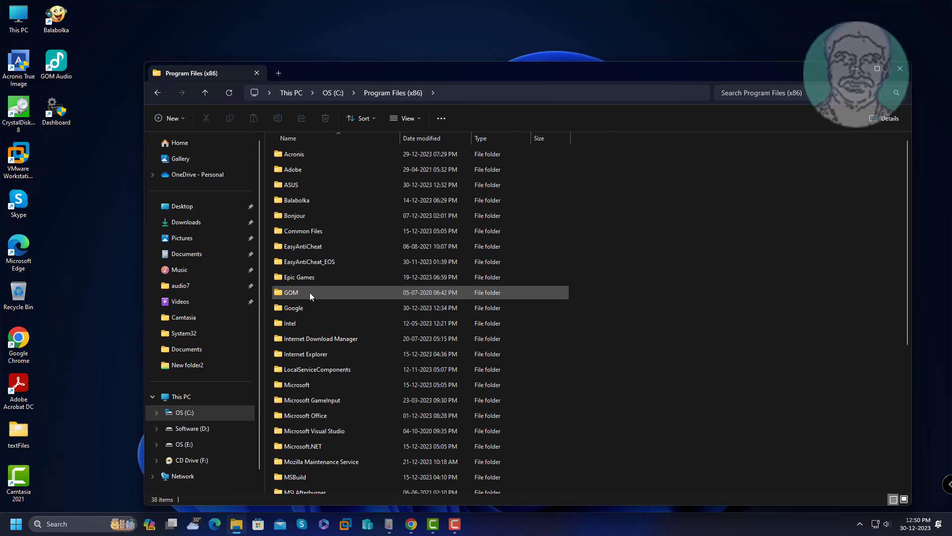
pyautogui.click(309, 292)
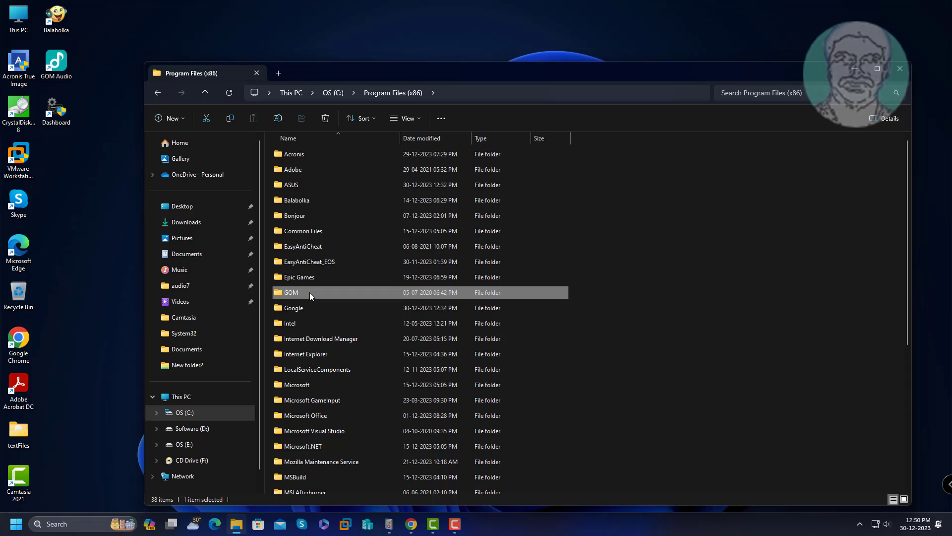
pyautogui.click(341, 402)
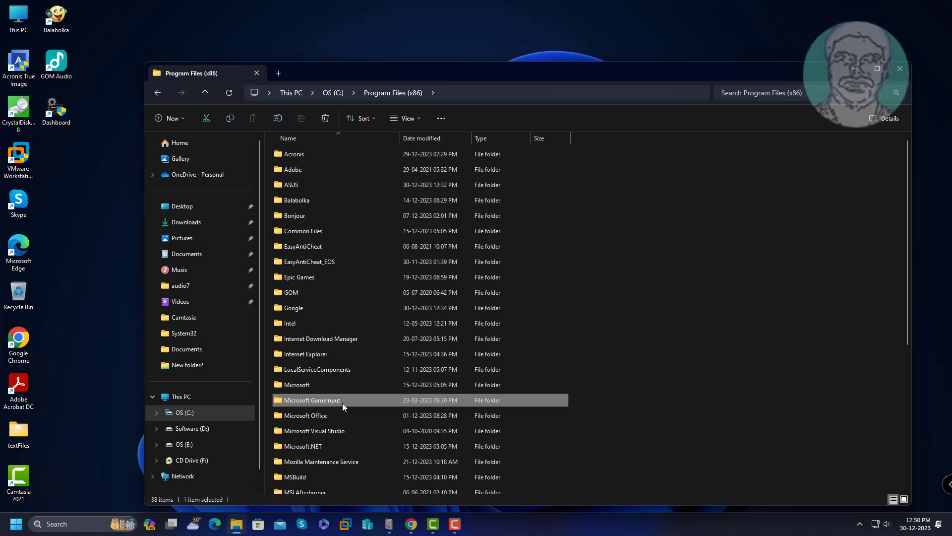
pyautogui.doubleClick(342, 403)
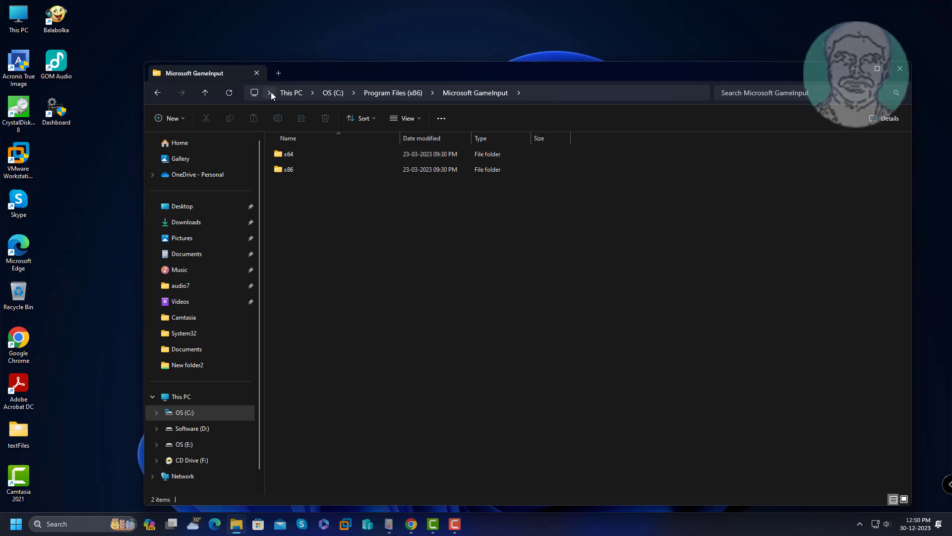
# - Navigate from the C: drive root into C:\Windows\System32
pyautogui.click(341, 92)
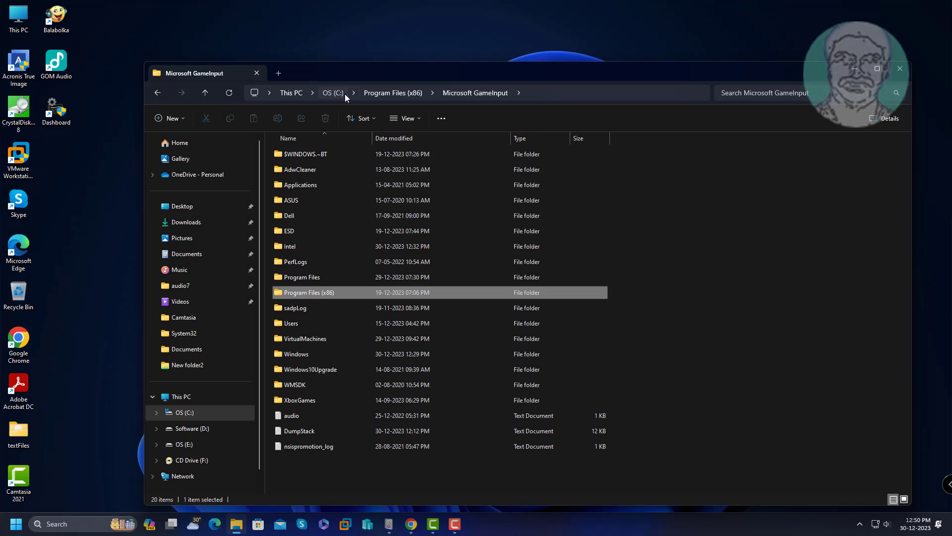
pyautogui.doubleClick(315, 353)
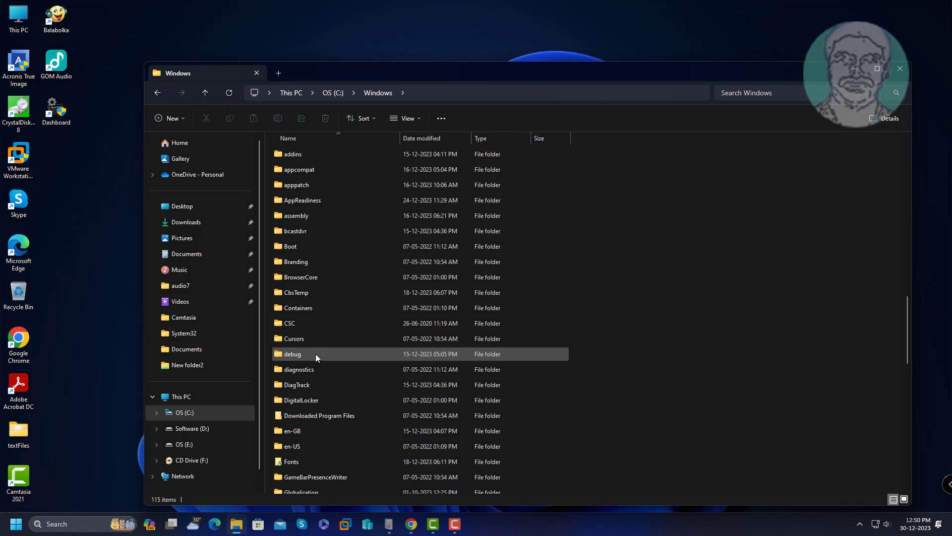
pyautogui.press('s')
pyautogui.doubleClick(316, 369)
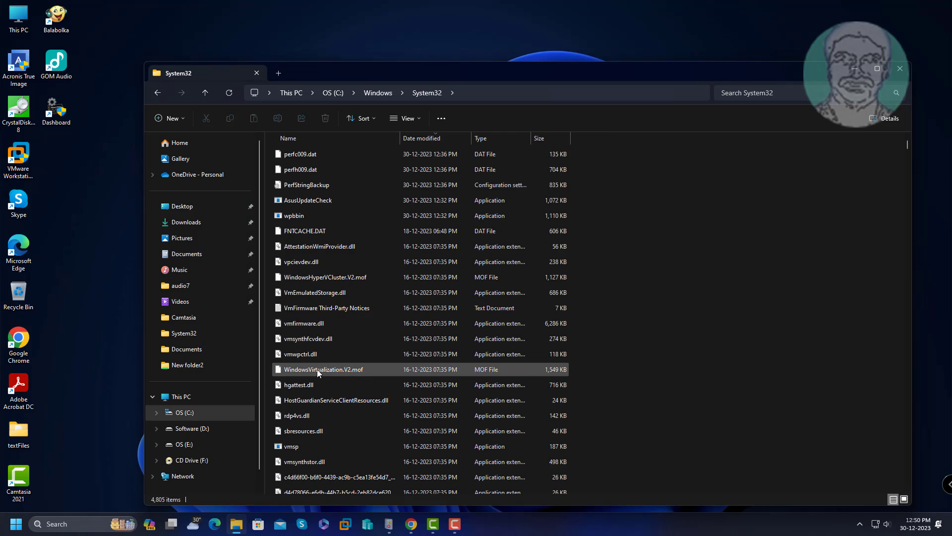
# - Locate and select the GameInputSvc file in System32, then close File Explorer
pyautogui.press('g')
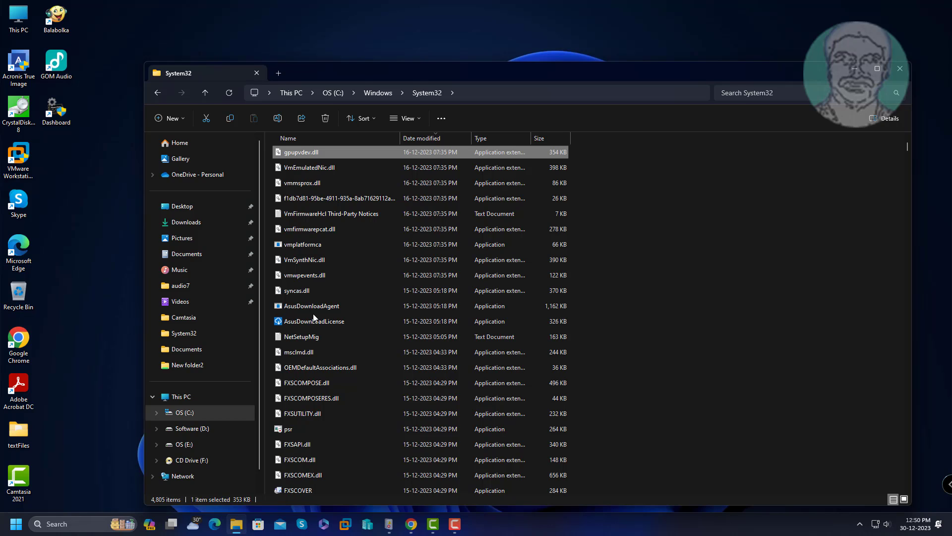
pyautogui.press('g')
pyautogui.press('g')
pyautogui.press('g')
pyautogui.press('g')
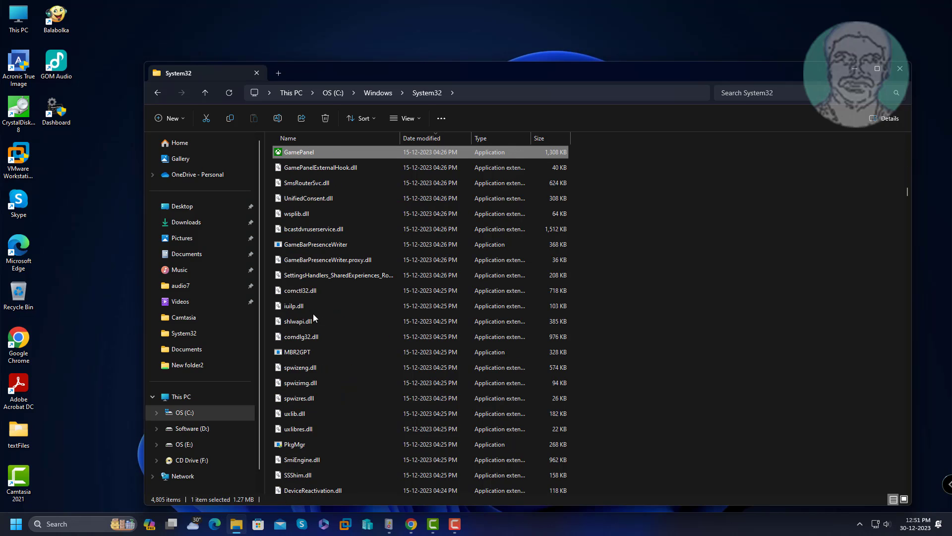
pyautogui.press('g')
pyautogui.press('g')
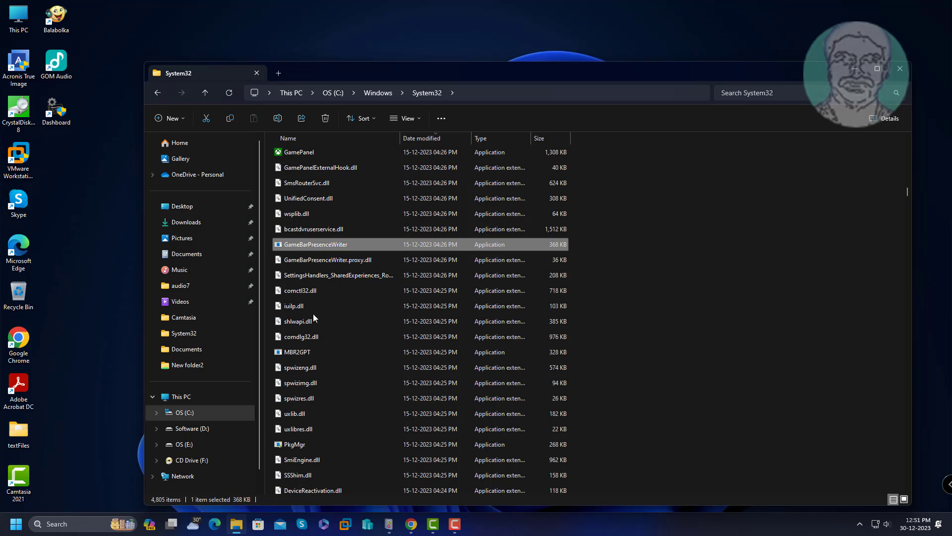
pyautogui.press('g')
pyautogui.press('g')
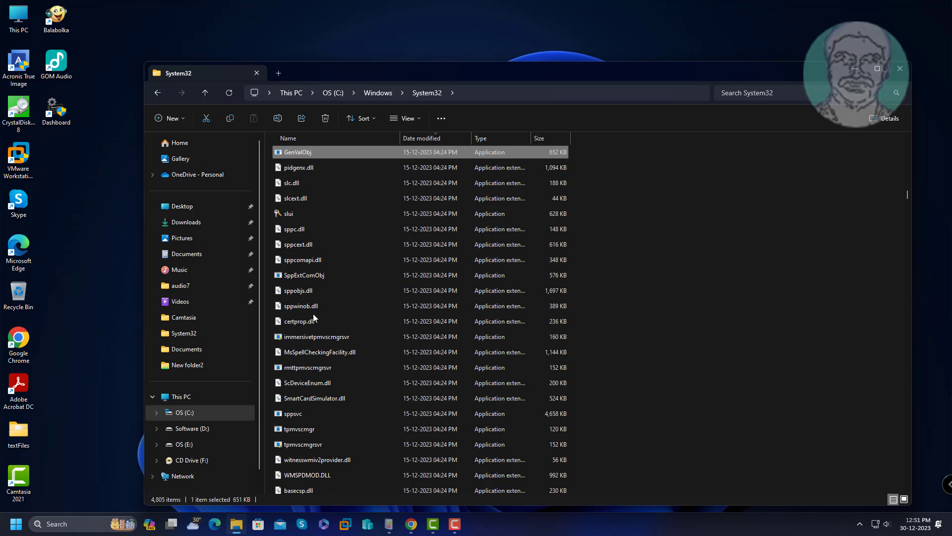
pyautogui.press('g')
pyautogui.click(430, 168)
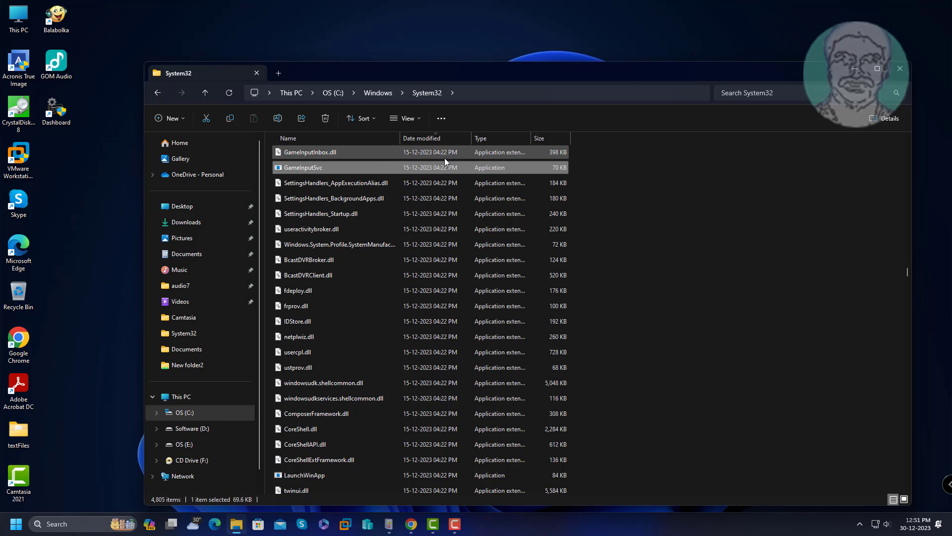
pyautogui.click(899, 71)
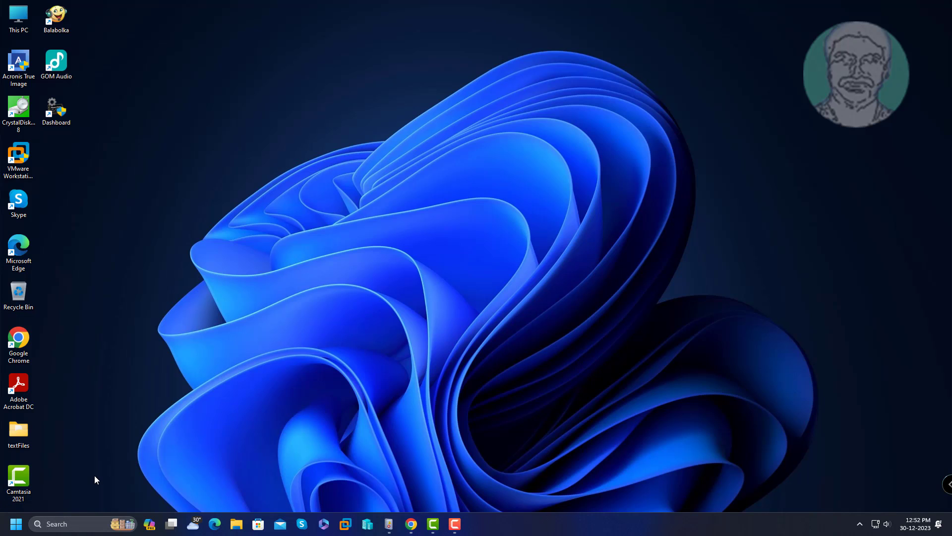
# - Open Settings from Start and go to Apps > Installed apps
pyautogui.click(16, 523)
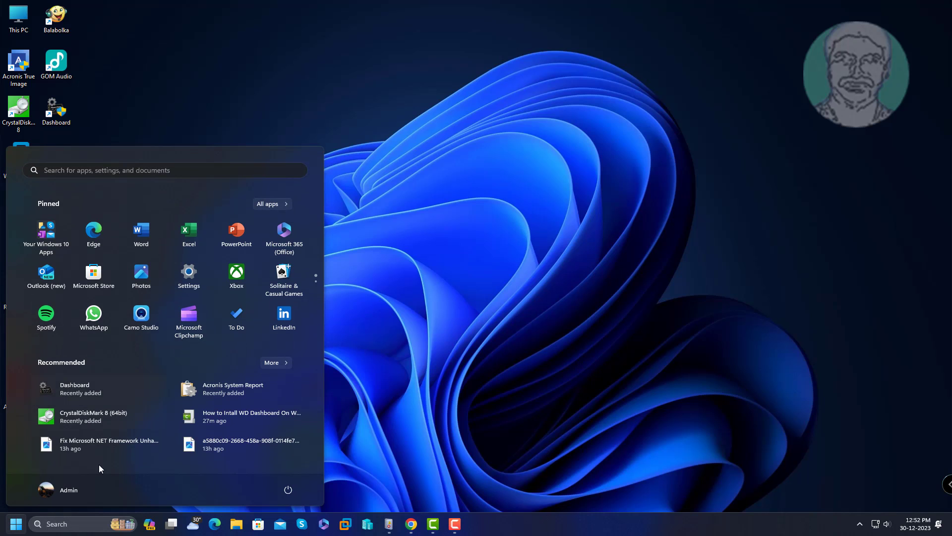
pyautogui.click(180, 273)
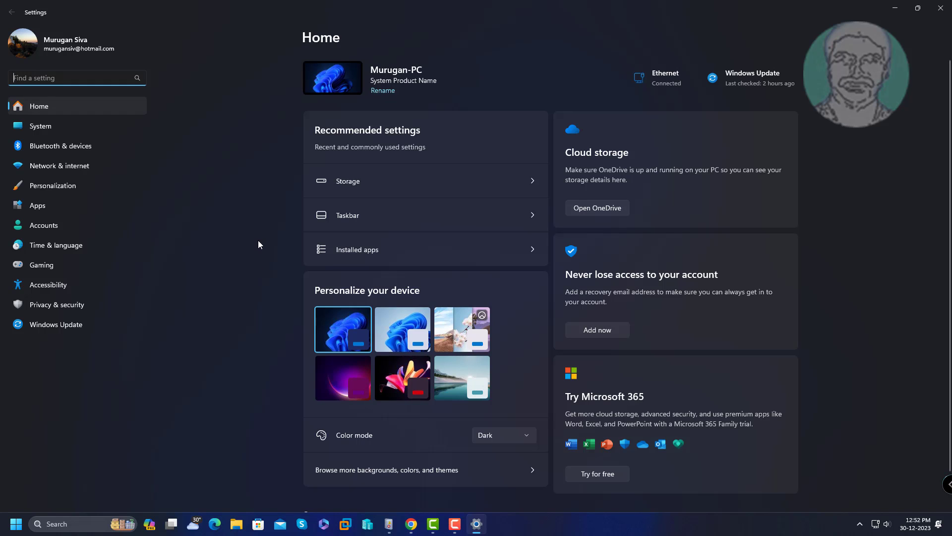
pyautogui.click(31, 199)
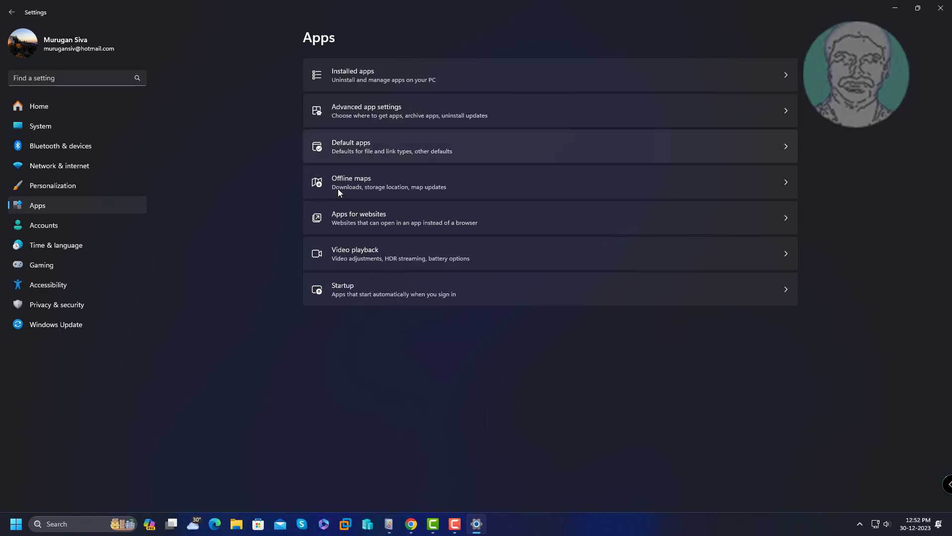
pyautogui.click(379, 81)
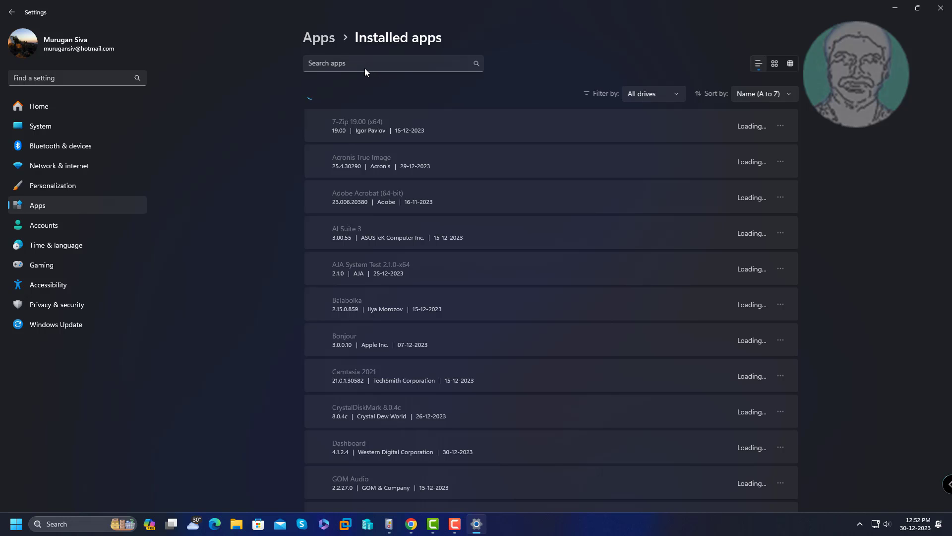
# - Search installed apps for 'game', uninstall Microsoft GameInput, and close Settings
pyautogui.click(365, 67)
pyautogui.write('g')
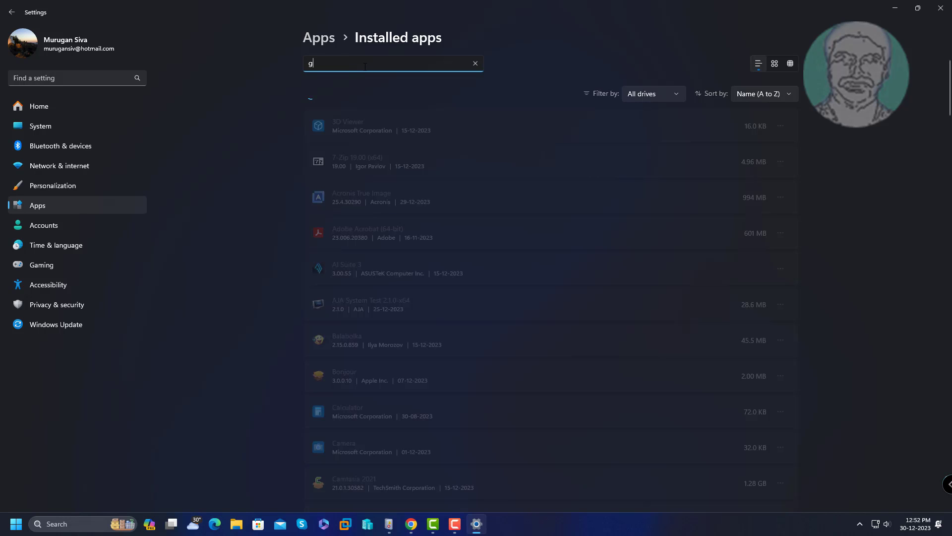
pyautogui.write('ame')
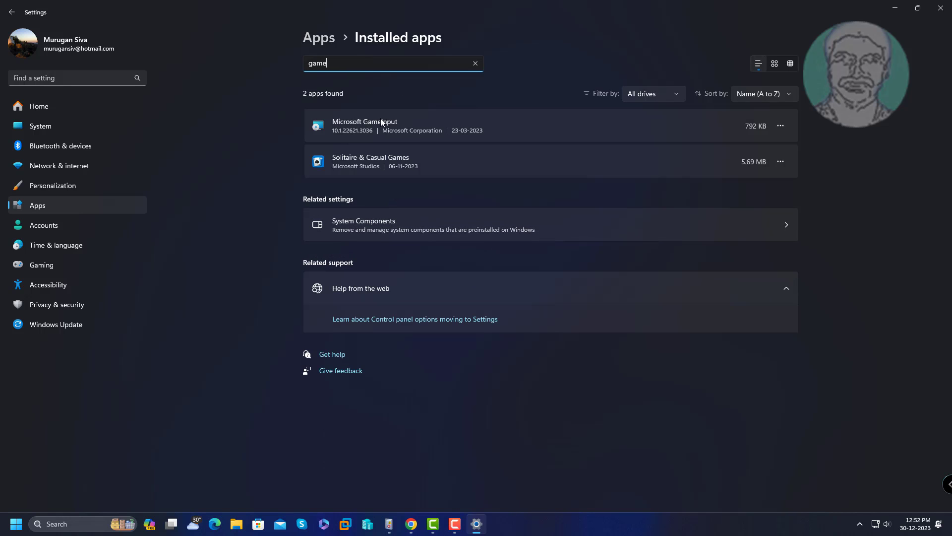
pyautogui.click(780, 125)
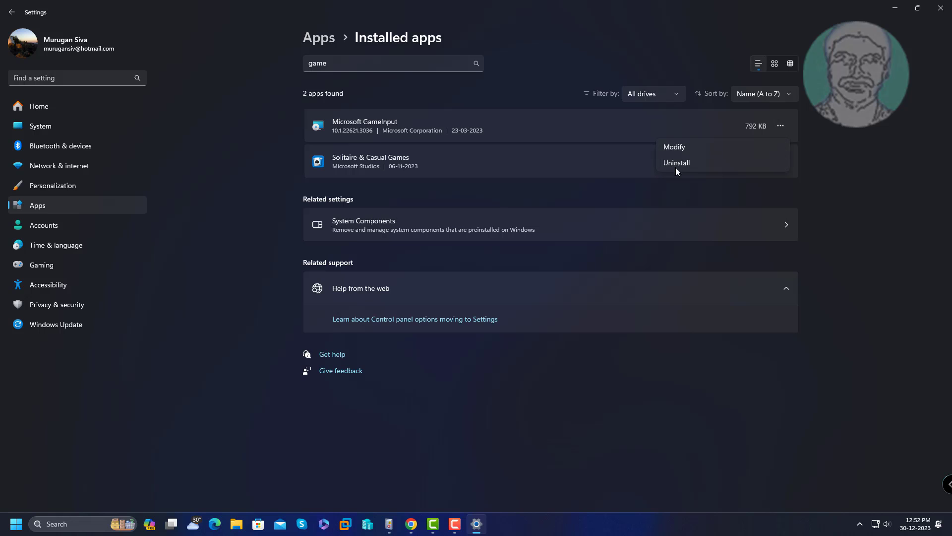
pyautogui.click(695, 163)
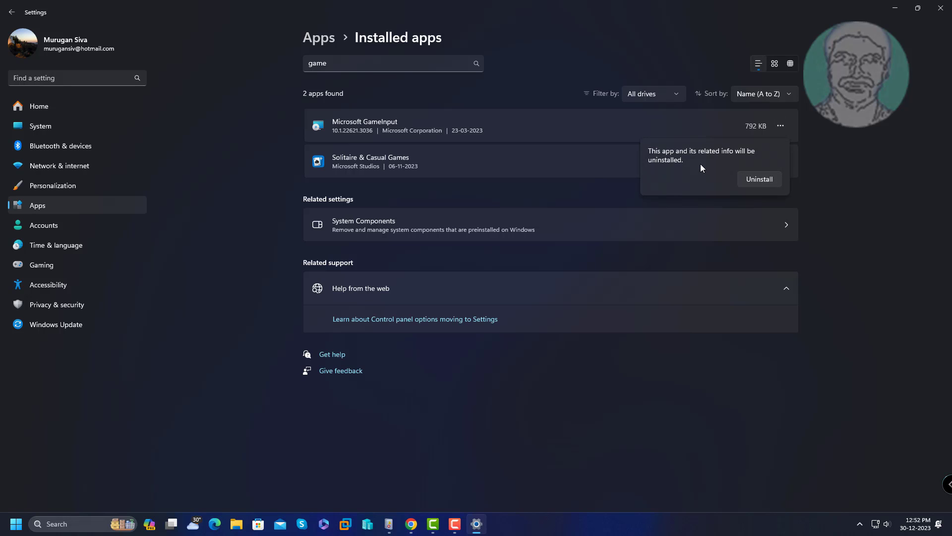
pyautogui.click(747, 179)
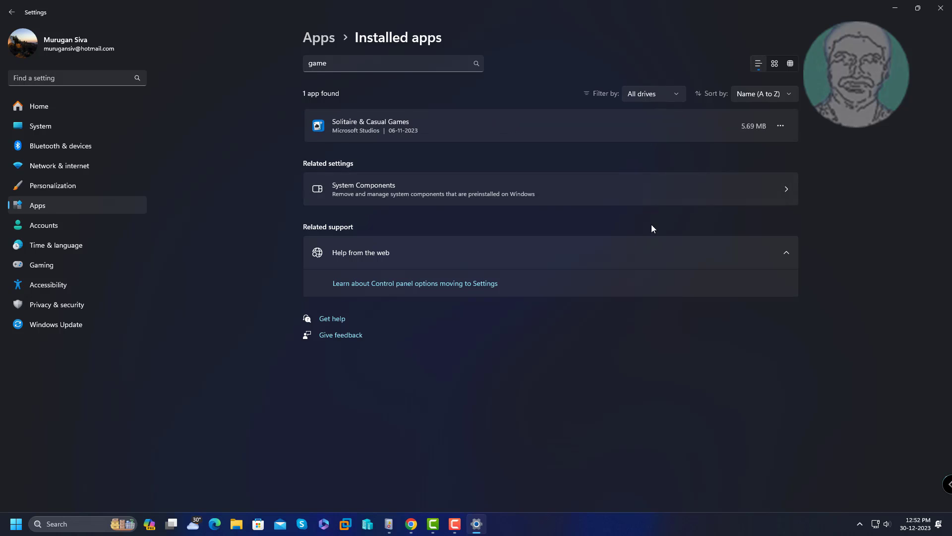
pyautogui.click(941, 8)
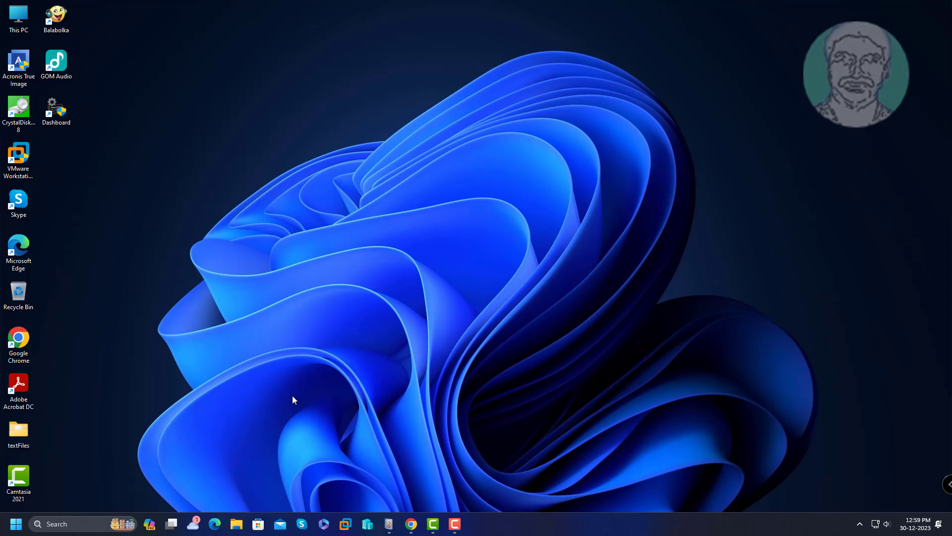
# - Restart the PC, then search 'services' and open the Services console
pyautogui.click(17, 524)
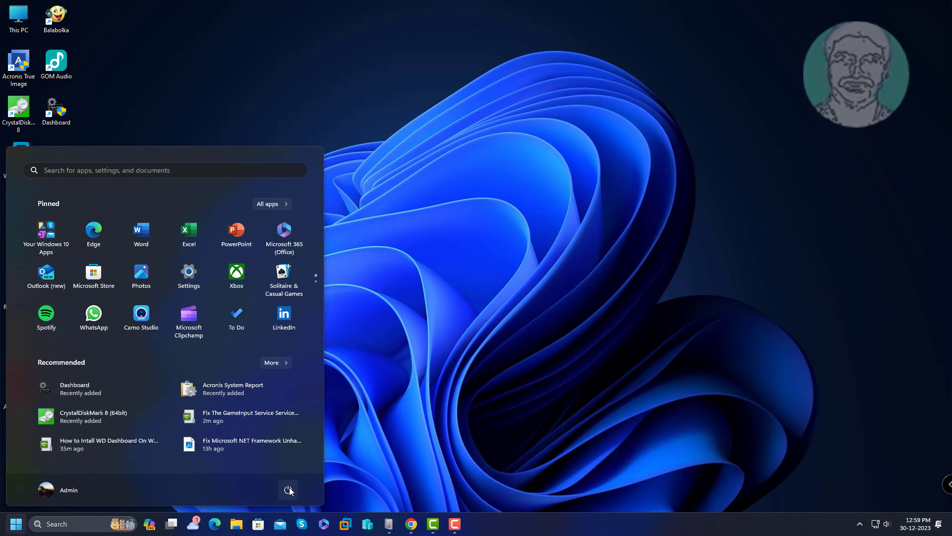
pyautogui.click(287, 490)
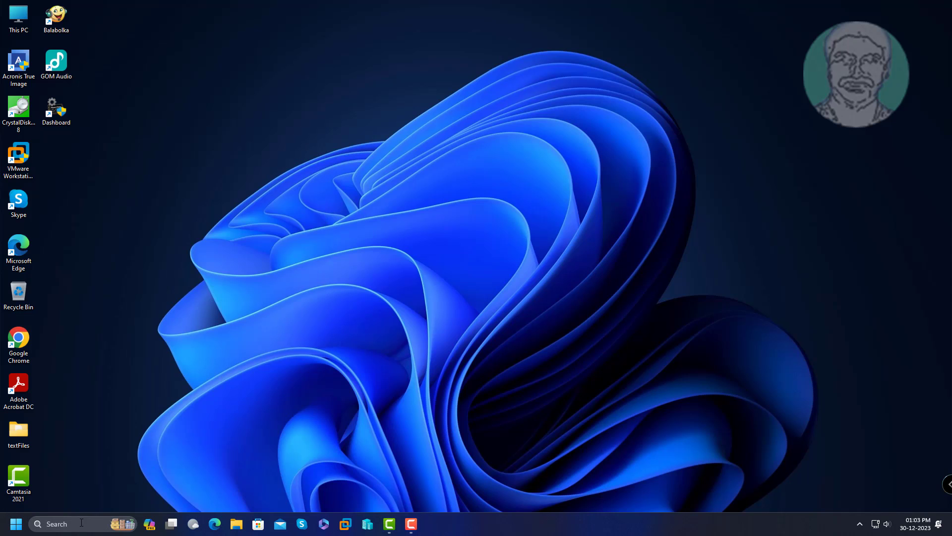
pyautogui.click(80, 523)
pyautogui.write('services')
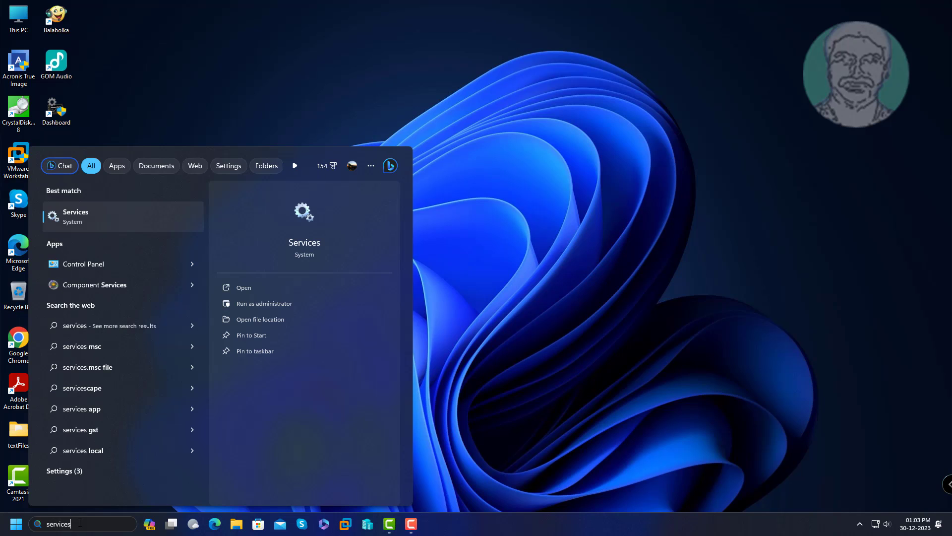
pyautogui.click(105, 224)
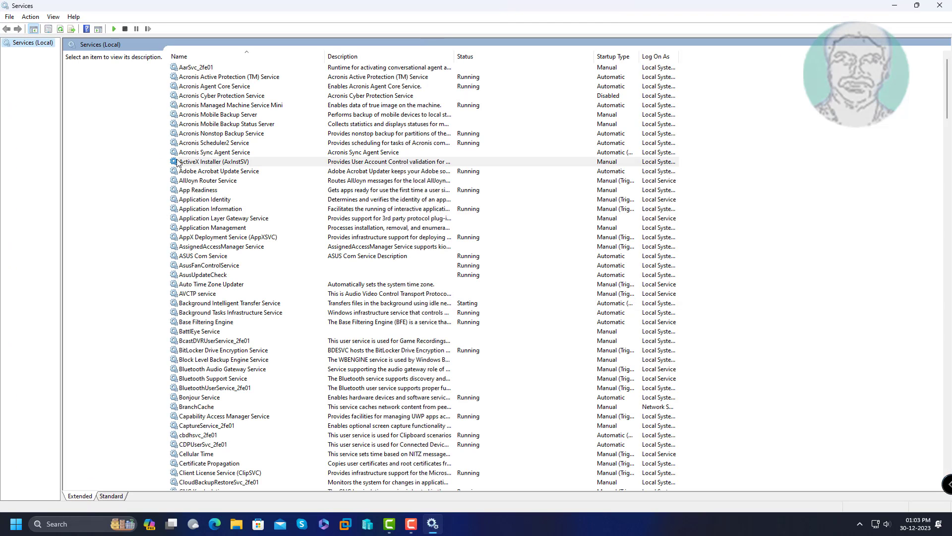
# - Find GameInput Service (Manual, stopped) in the Services list and open its properties
pyautogui.click(177, 162)
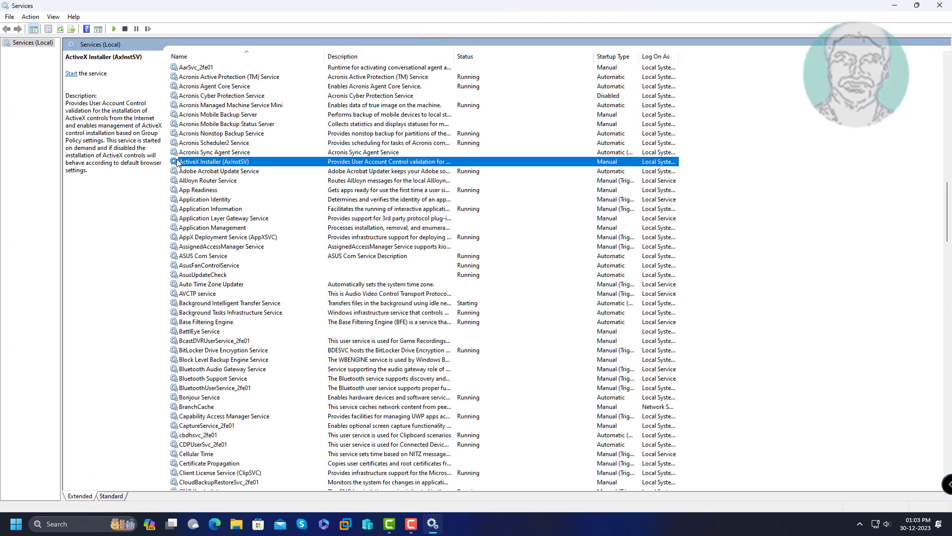
pyautogui.press('g')
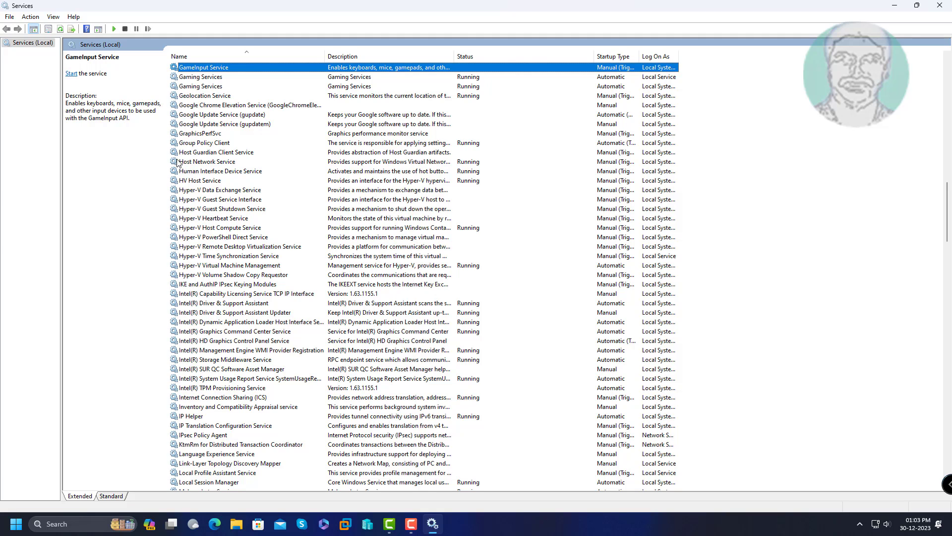
pyautogui.scroll(2, 337, 179)
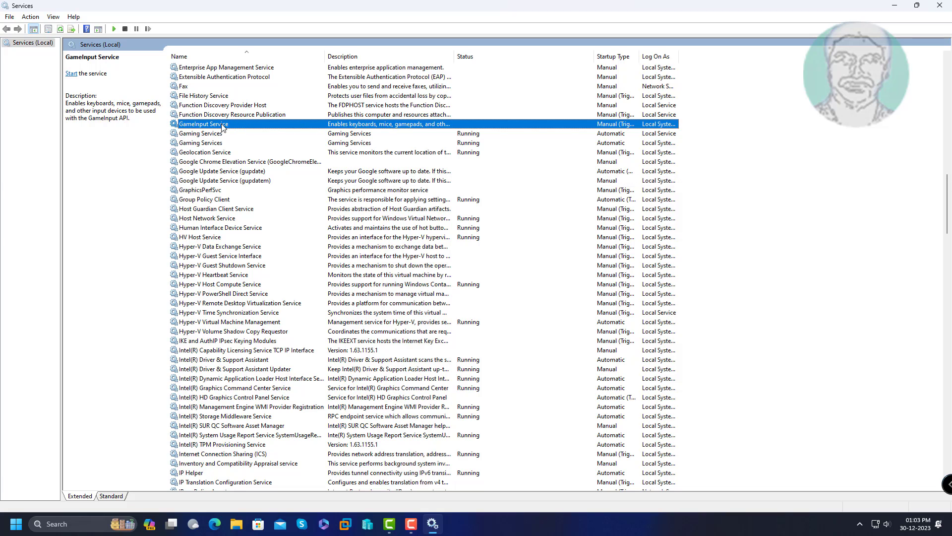
pyautogui.doubleClick(265, 129)
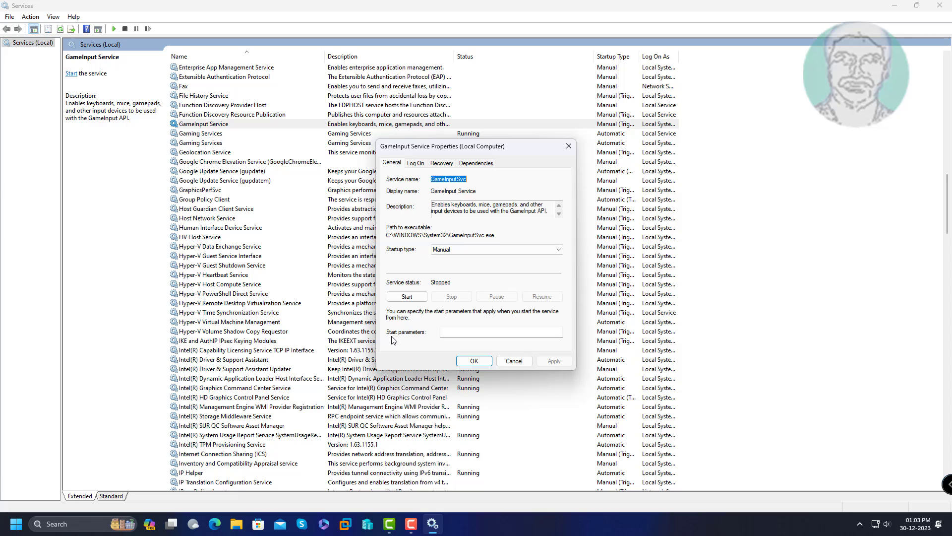
# - Set GameInput Service startup type to Automatic, start it, confirm with OK, and close Services
pyautogui.click(477, 249)
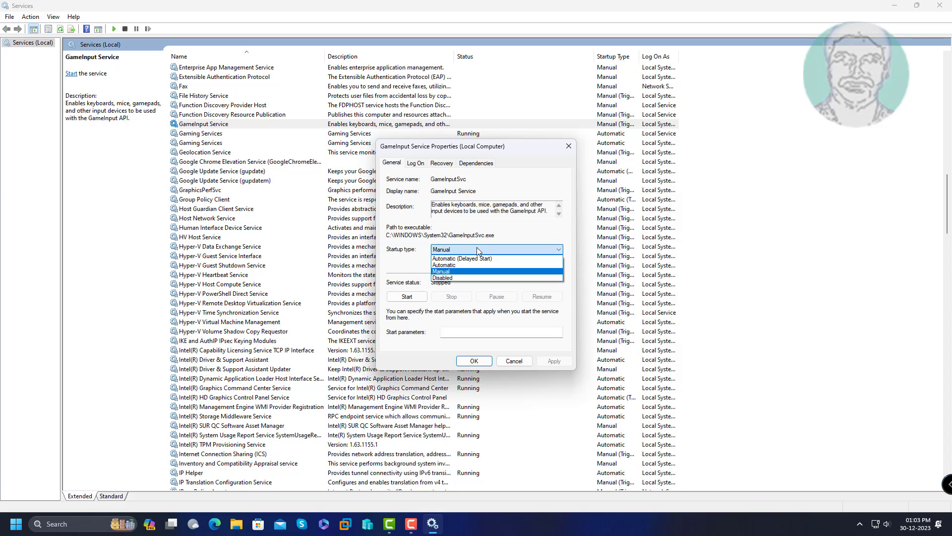
pyautogui.click(444, 265)
pyautogui.click(406, 296)
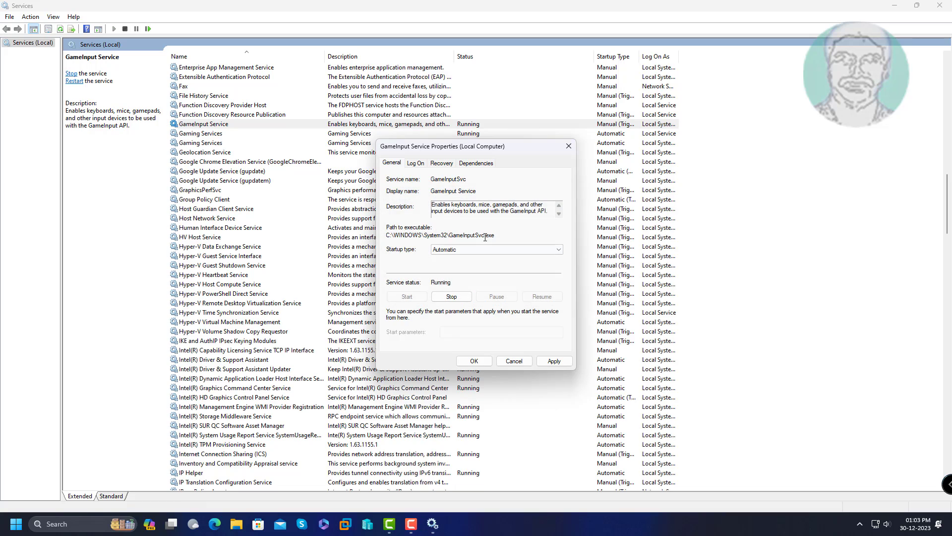
pyautogui.click(474, 361)
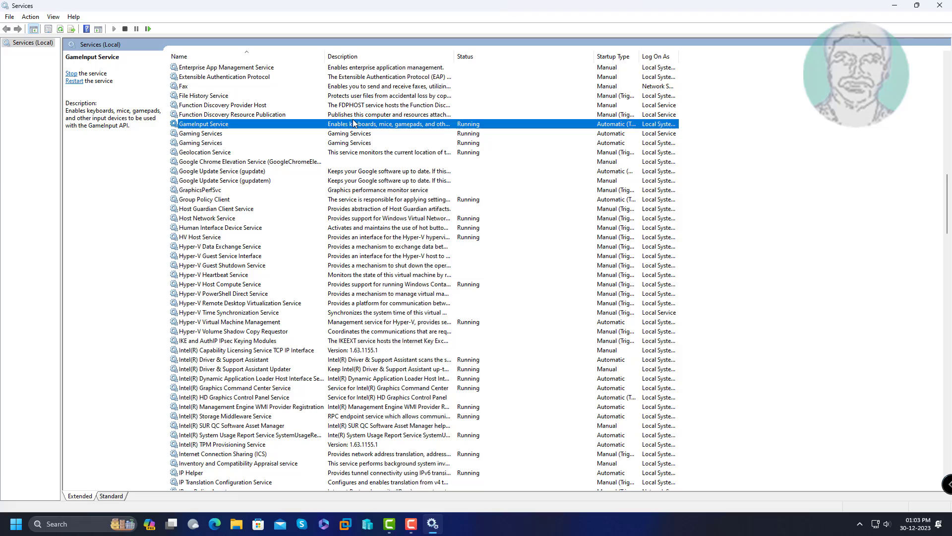
pyautogui.click(940, 8)
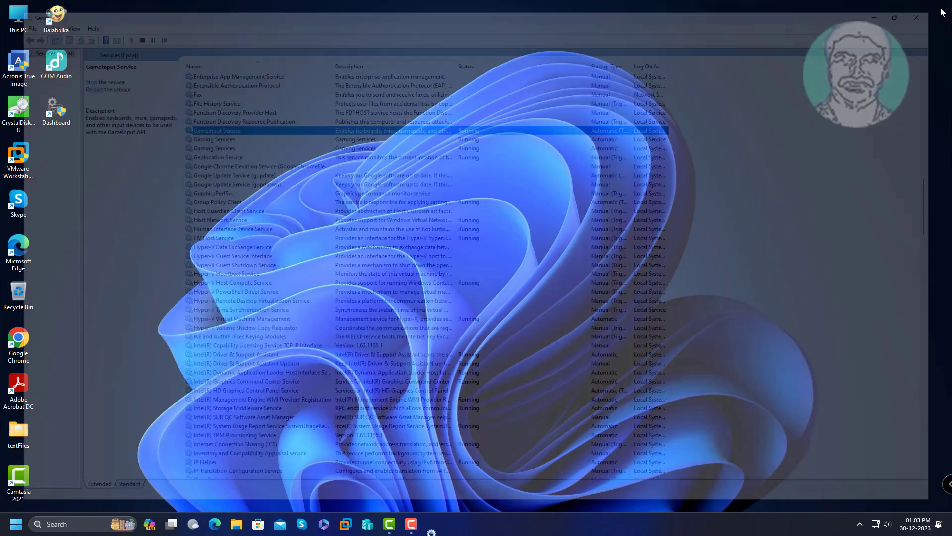